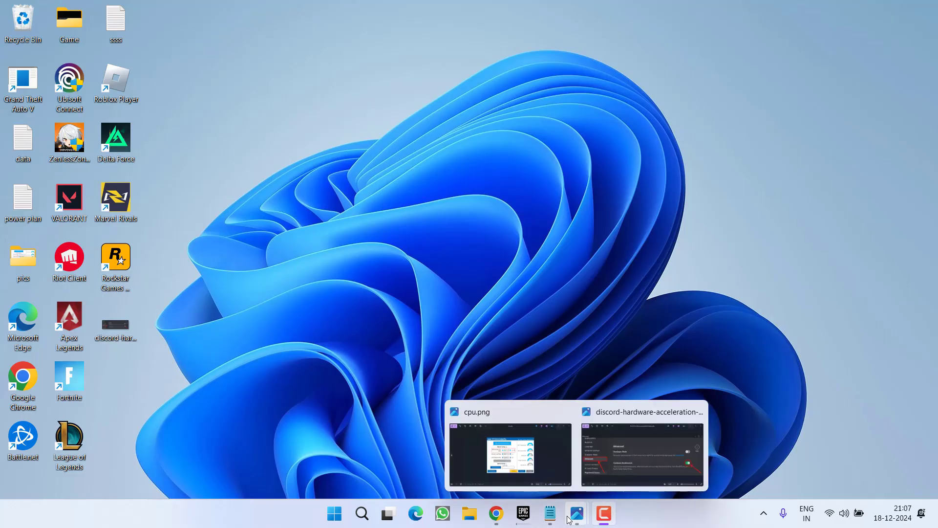
View the discord-hardware-acceleration-disable.png screenshot in Photos, then close it.
{"action": "left_click", "coordinate": [597, 473]}
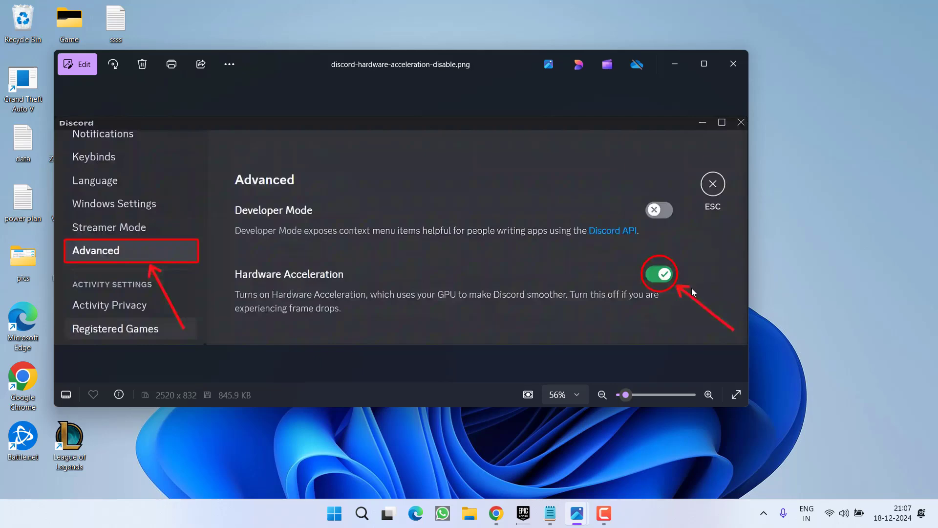
{"action": "left_click", "coordinate": [734, 63]}
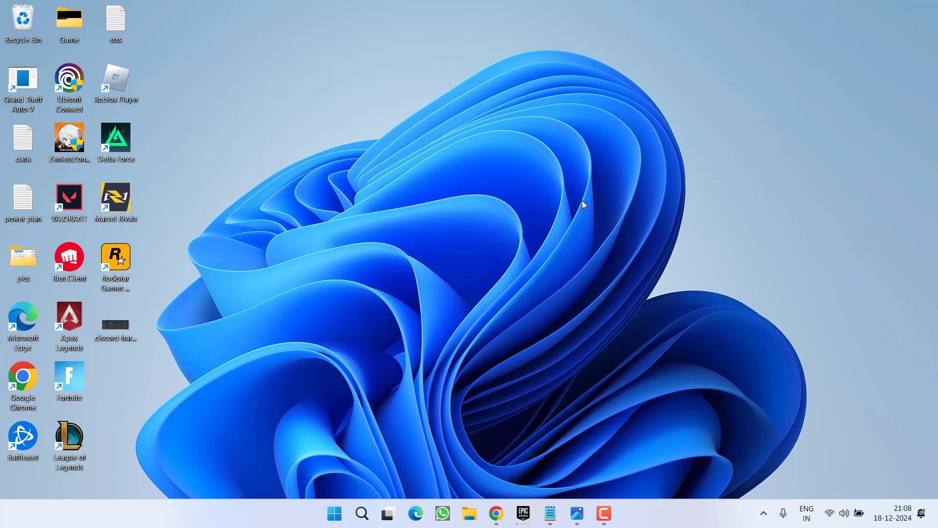
Launch Marvel Rivals from the Epic Games Launcher library.
{"action": "left_click", "coordinate": [523, 513]}
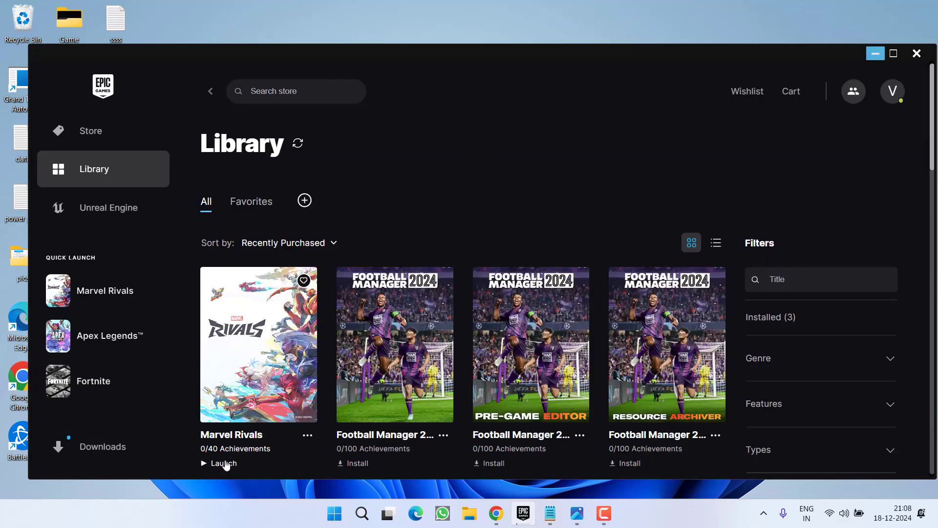
{"action": "mouse_move", "coordinate": [249, 352]}
{"action": "left_click", "coordinate": [287, 367]}
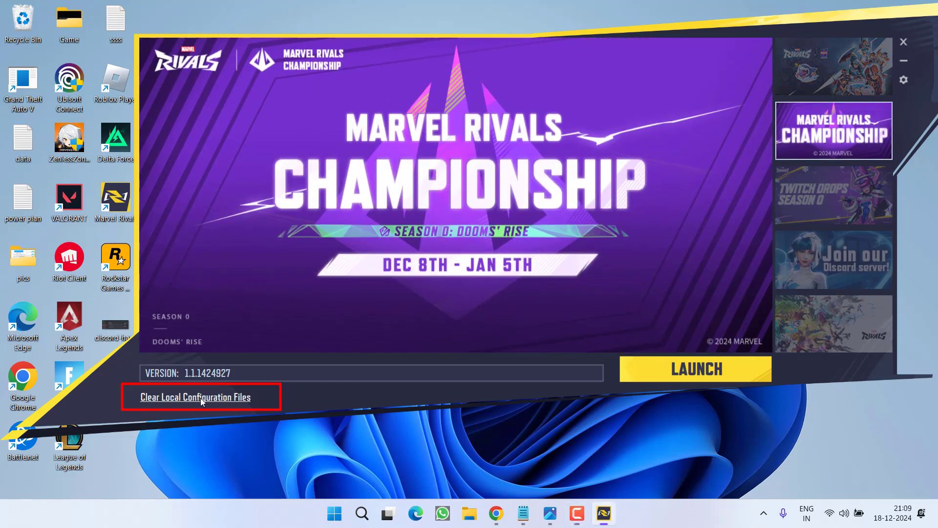
Clear Marvel Rivals' local configuration files, enable GPU Debug Mode, and close its launcher.
{"action": "left_click", "coordinate": [205, 397]}
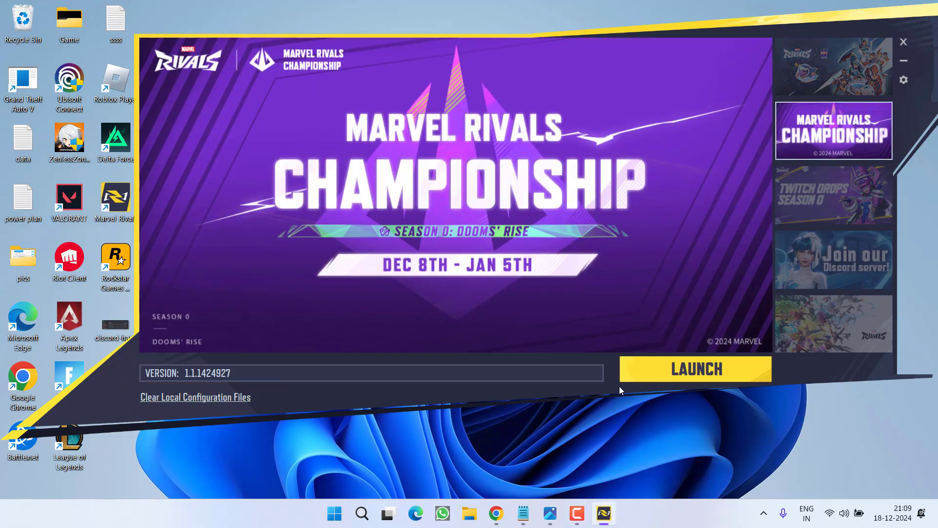
{"action": "left_click", "coordinate": [902, 79]}
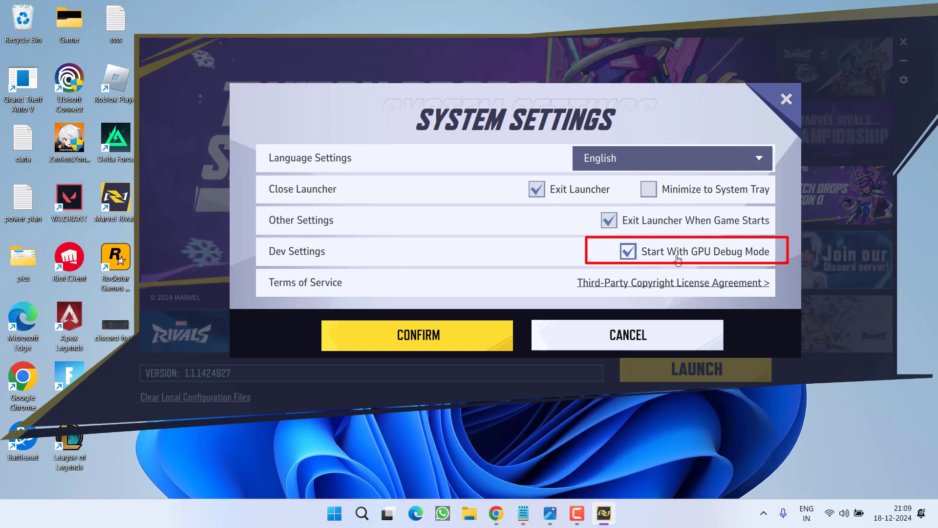
{"action": "left_click", "coordinate": [628, 254]}
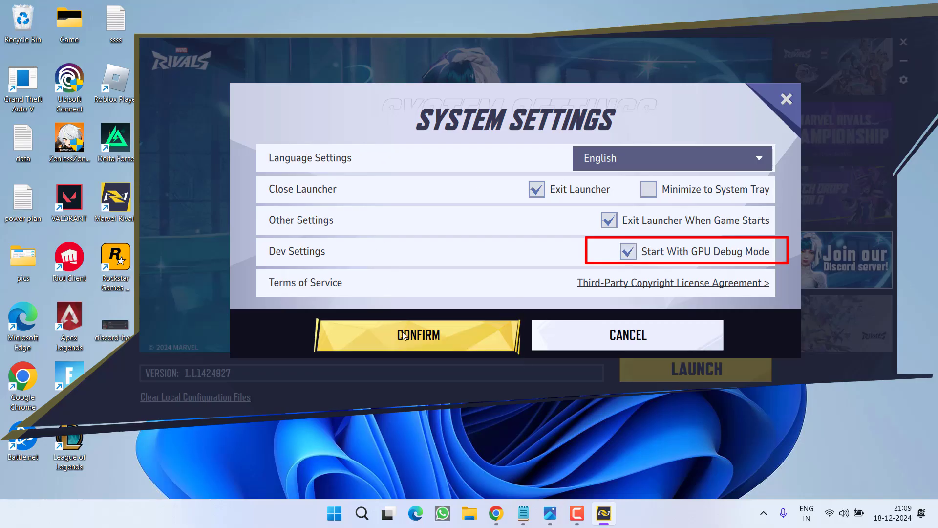
{"action": "left_click", "coordinate": [411, 336]}
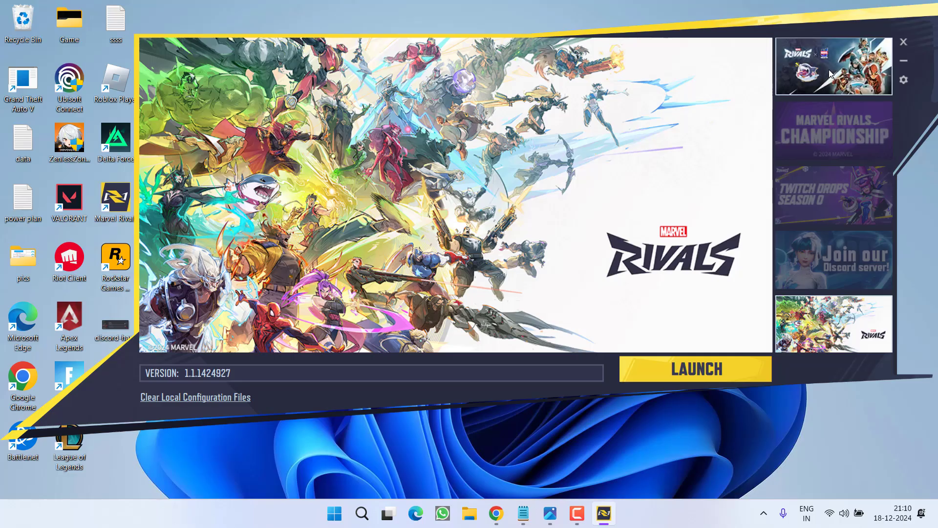
{"action": "left_click", "coordinate": [904, 42]}
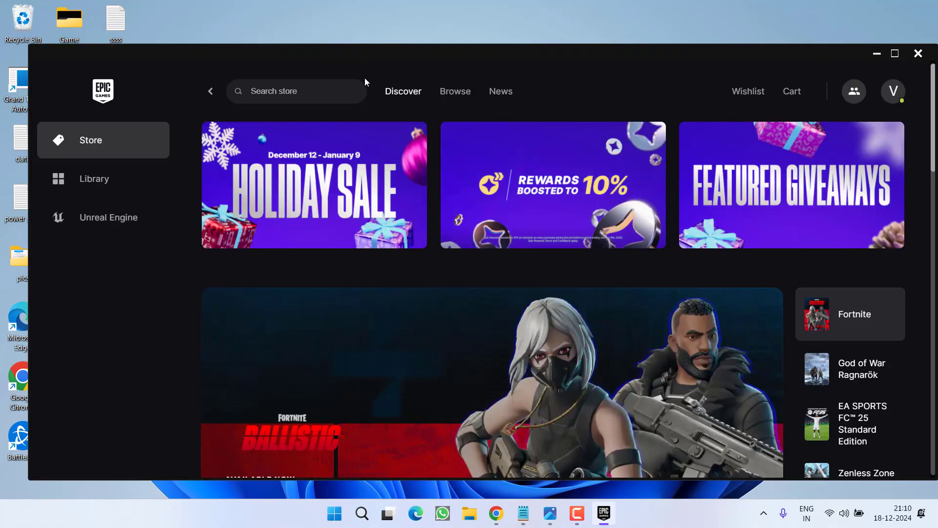
Open the Manage settings for Marvel Rivals in the Epic Games library.
{"action": "left_click", "coordinate": [99, 176]}
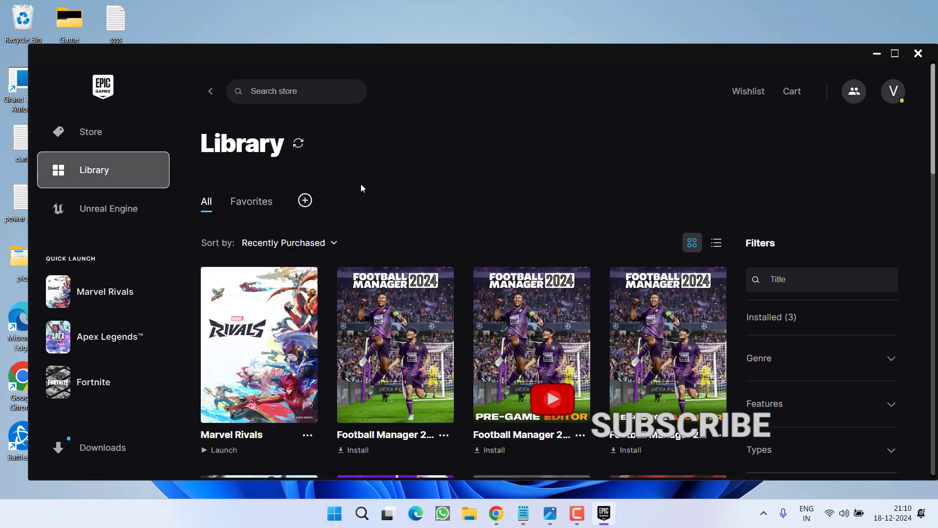
{"action": "scroll", "coordinate": [360, 183], "scroll_direction": "down", "scroll_amount": 2}
{"action": "left_click", "coordinate": [307, 313]}
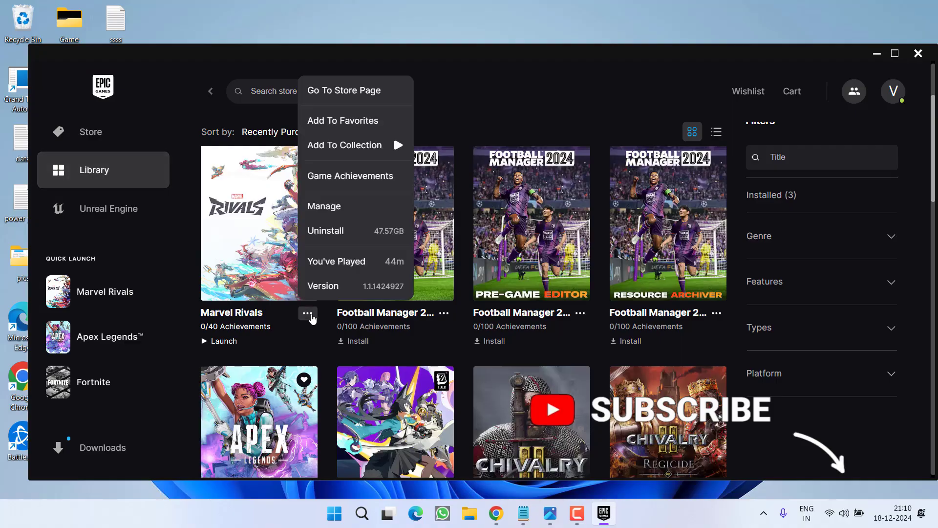
{"action": "left_click", "coordinate": [318, 211]}
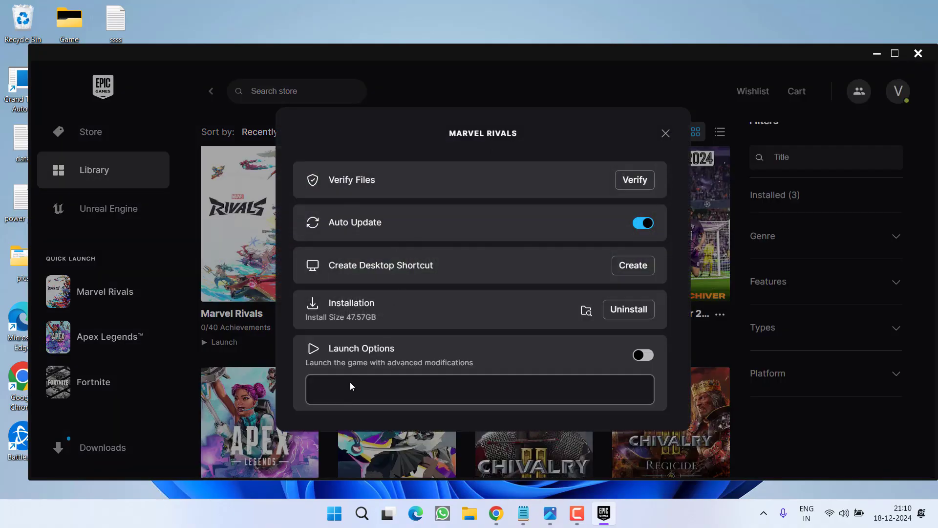
Copy '-cpu-affinity=1 -threads=2 -refresh=60' from Notepad and paste it as enabled launch options.
{"action": "left_click", "coordinate": [524, 513]}
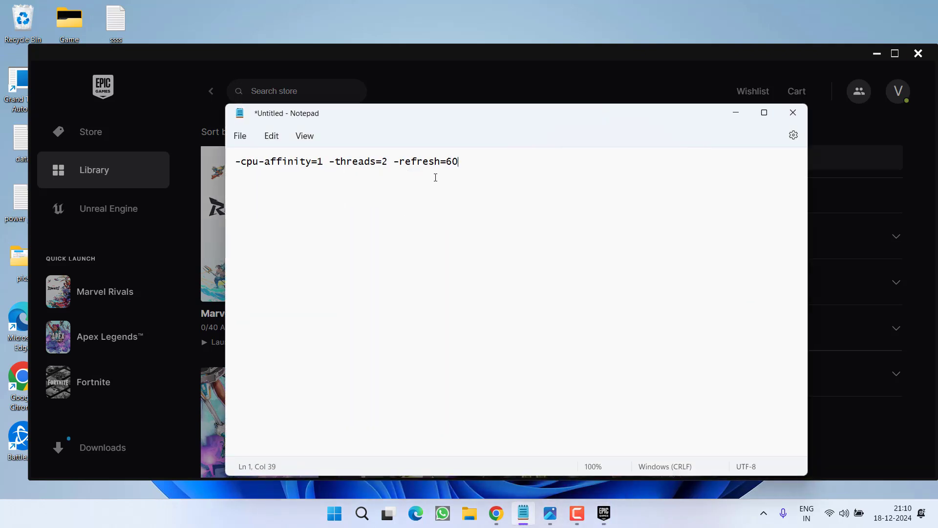
{"action": "left_click_drag", "start_coordinate": [458, 162], "coordinate": [259, 164]}
{"action": "key", "text": "ctrl+c"}
{"action": "right_click", "coordinate": [258, 163]}
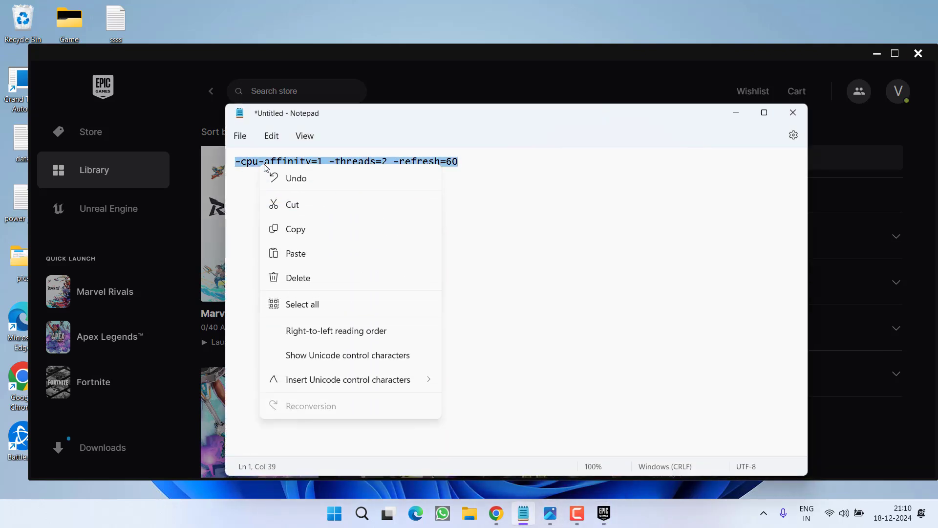
{"action": "left_click", "coordinate": [298, 229]}
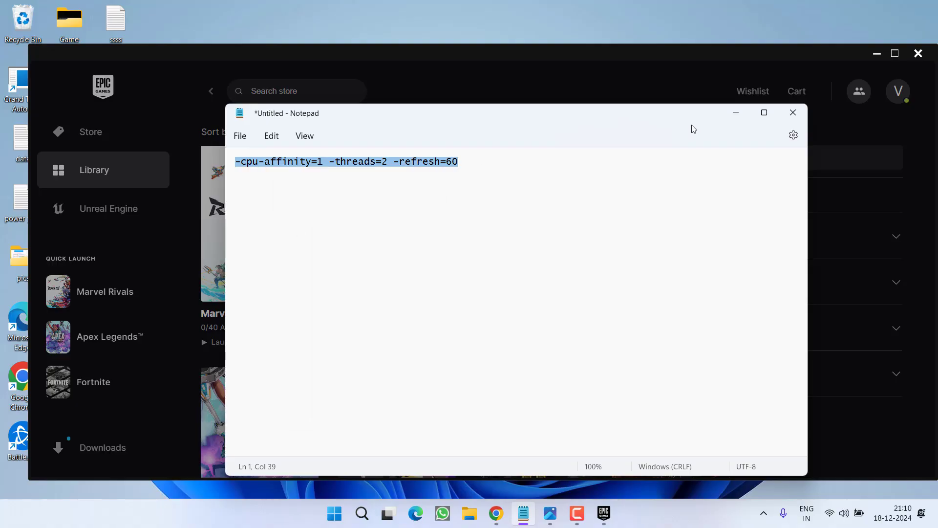
{"action": "left_click", "coordinate": [735, 117]}
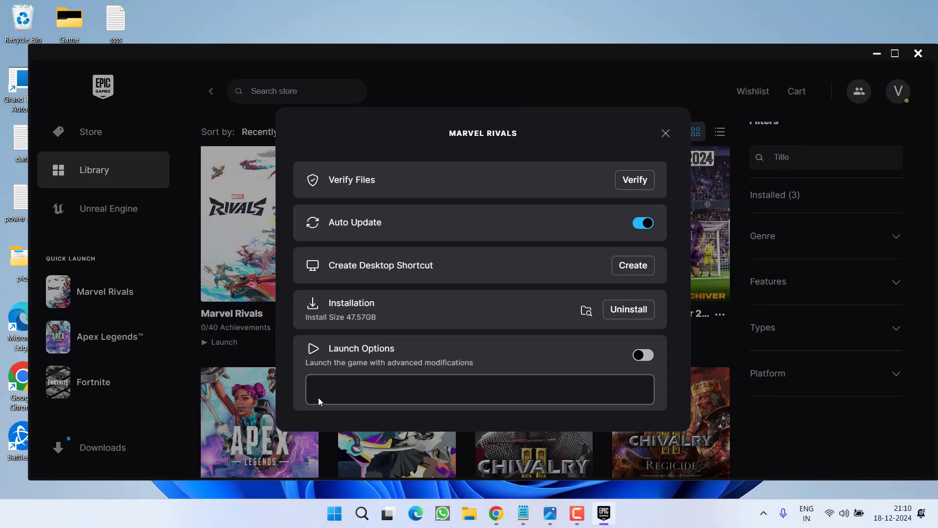
{"action": "left_click", "coordinate": [642, 352]}
{"action": "left_click", "coordinate": [377, 379]}
{"action": "key", "text": "ctrl+v"}
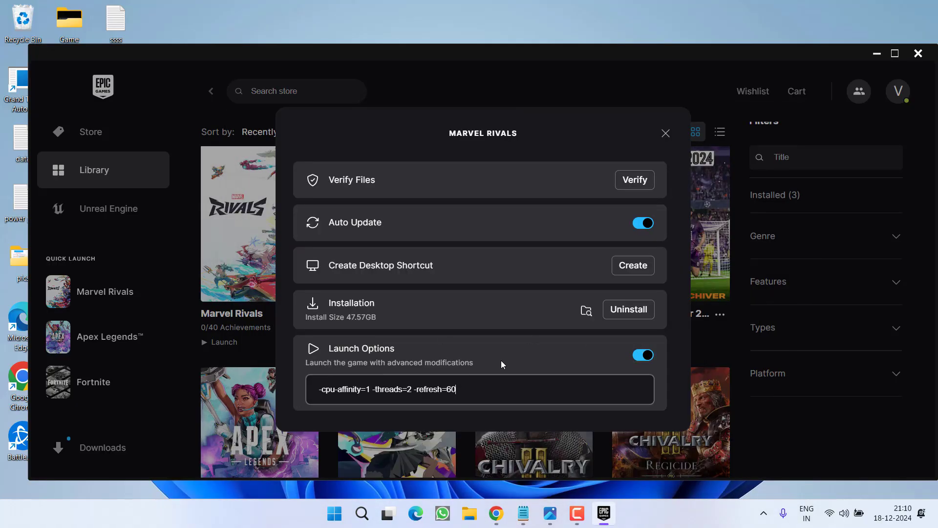
Open Delta Force's Properties from the Steam library.
{"action": "left_click", "coordinate": [666, 133]}
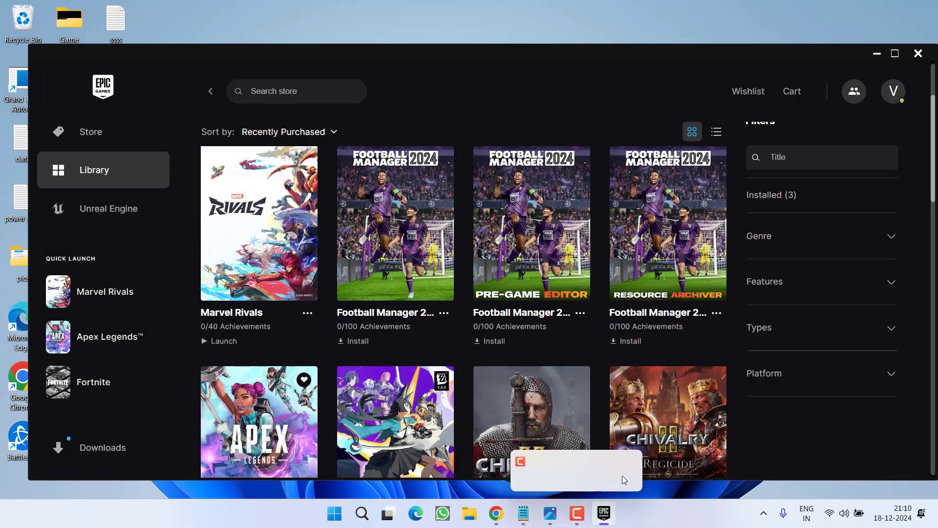
{"action": "left_click", "coordinate": [764, 513]}
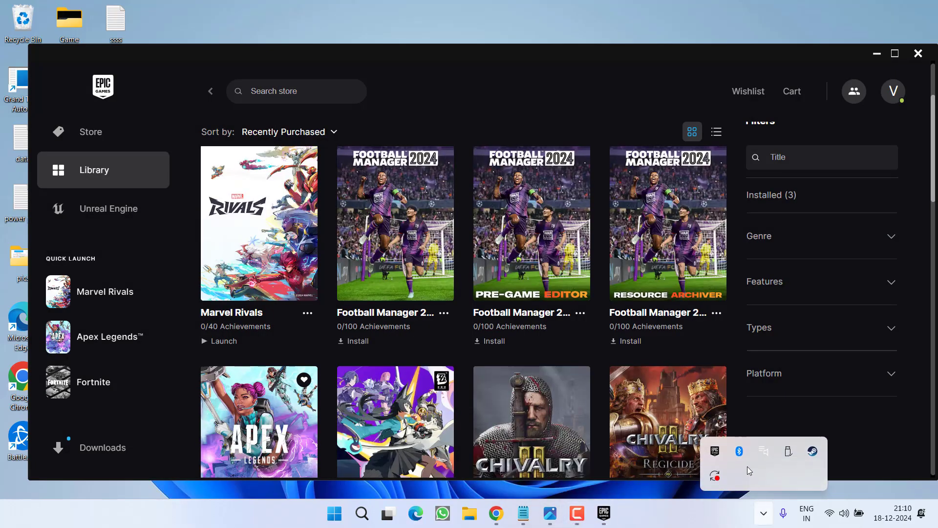
{"action": "left_click", "coordinate": [812, 450]}
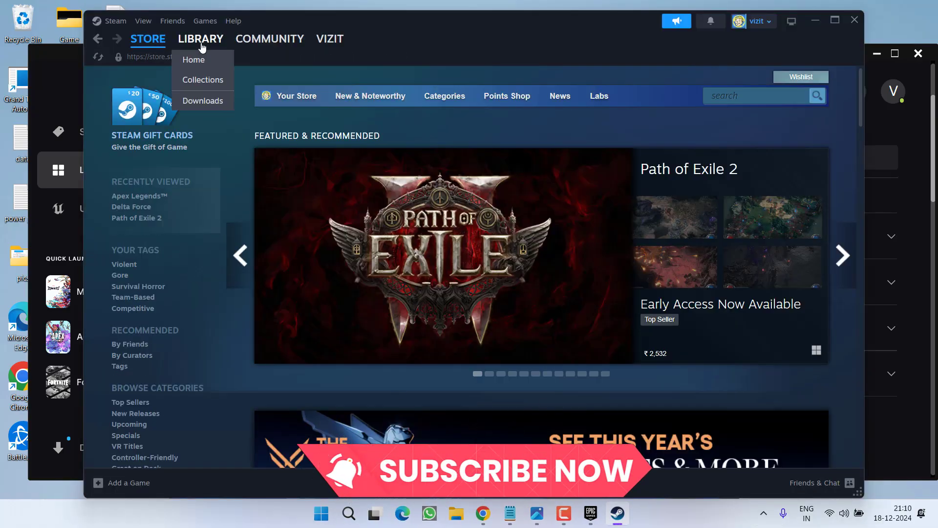
{"action": "left_click", "coordinate": [201, 39]}
{"action": "right_click", "coordinate": [143, 224]}
{"action": "left_click", "coordinate": [189, 318]}
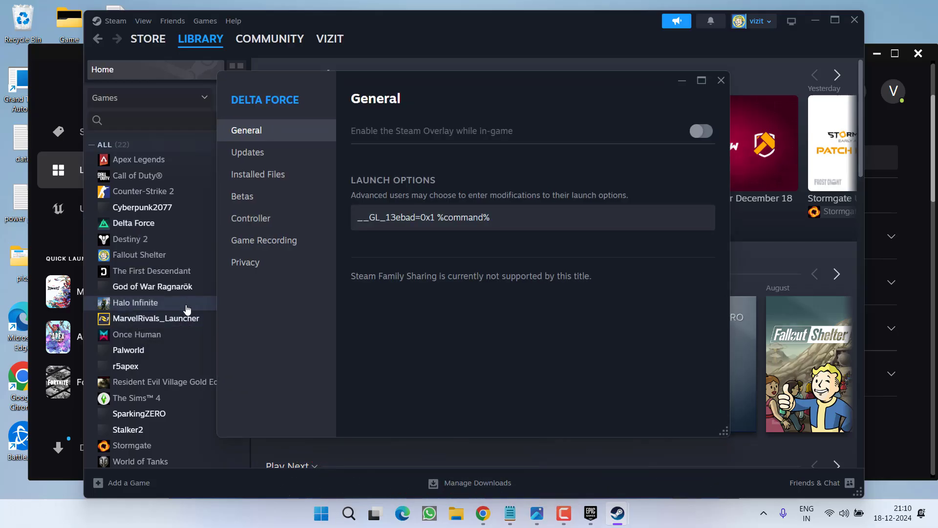
Replace Delta Force's launch options with -cpu-affinity=1 -threads=2 -refresh=60, then minimize Steam.
{"action": "left_click_drag", "start_coordinate": [492, 217], "coordinate": [337, 213]}
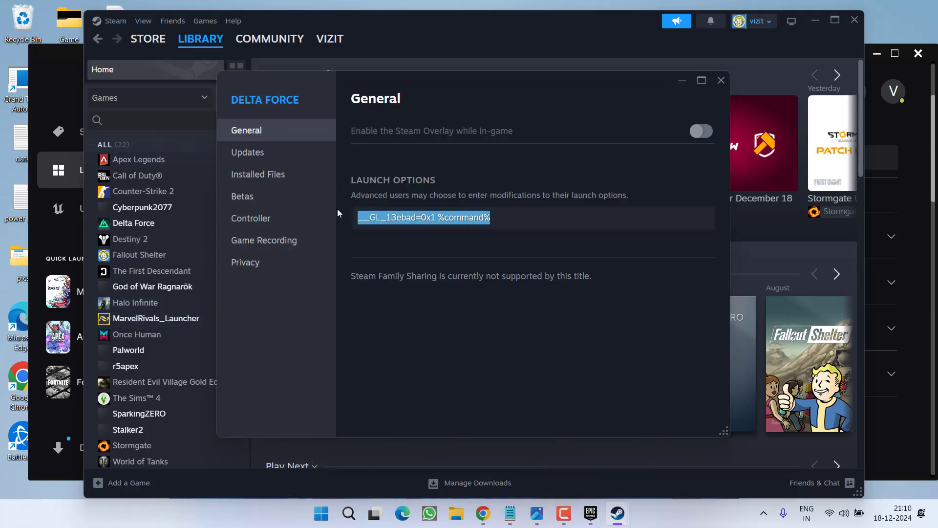
{"action": "key", "text": "BackSpace"}
{"action": "key", "text": "ctrl+v"}
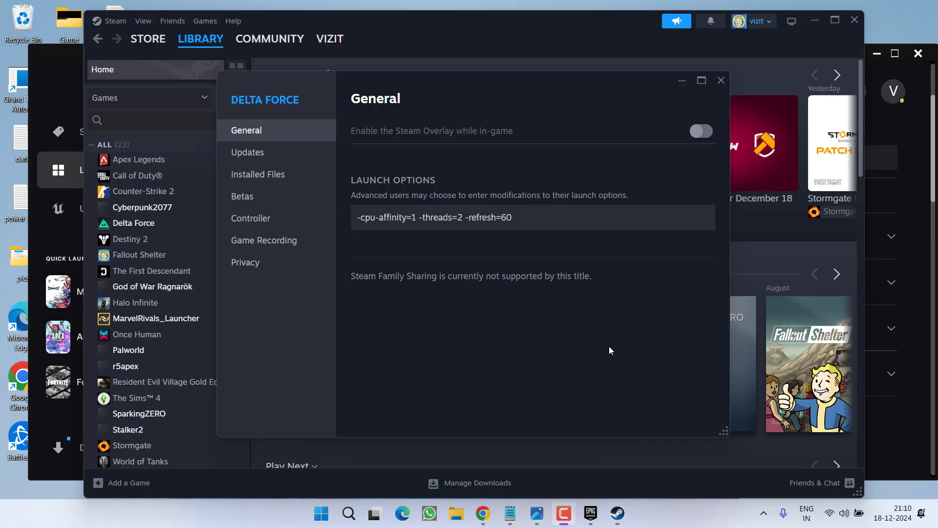
{"action": "left_click", "coordinate": [721, 81]}
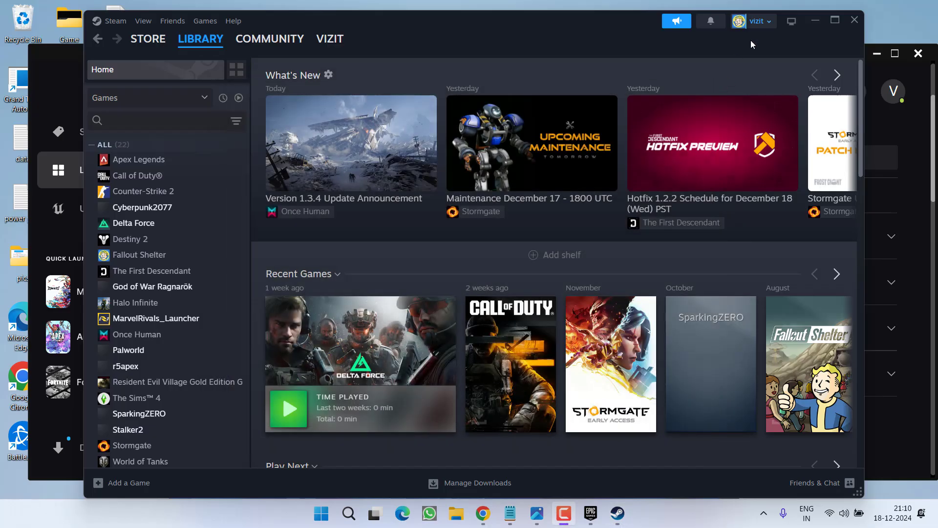
{"action": "left_click", "coordinate": [808, 22]}
Set the power mode to Best performance under System > Power & battery, then minimize Settings.
{"action": "left_click", "coordinate": [878, 57]}
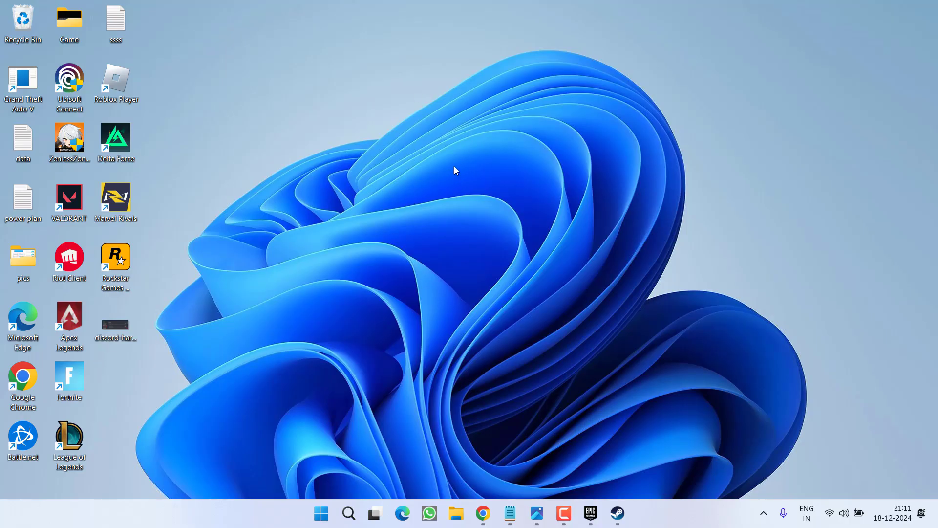
{"action": "key", "text": "super+i"}
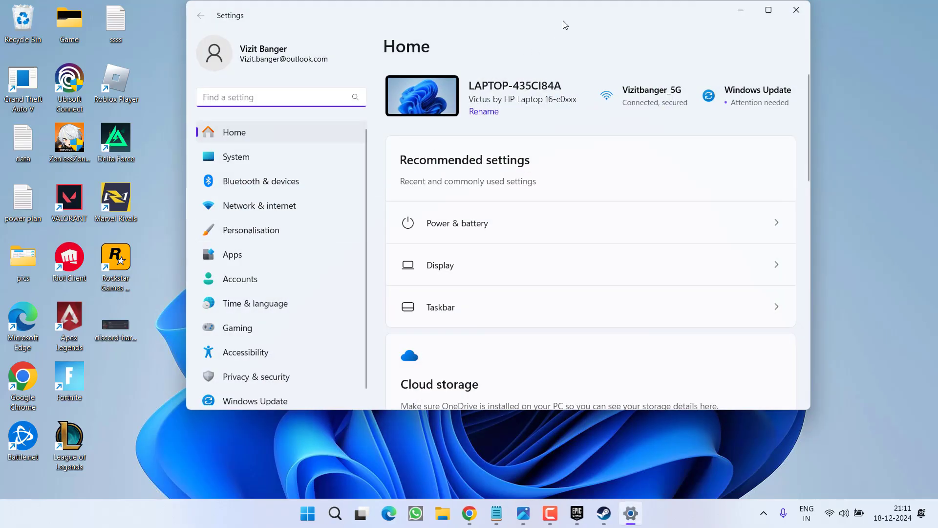
{"action": "double_click", "coordinate": [565, 20]}
{"action": "left_click", "coordinate": [42, 151]}
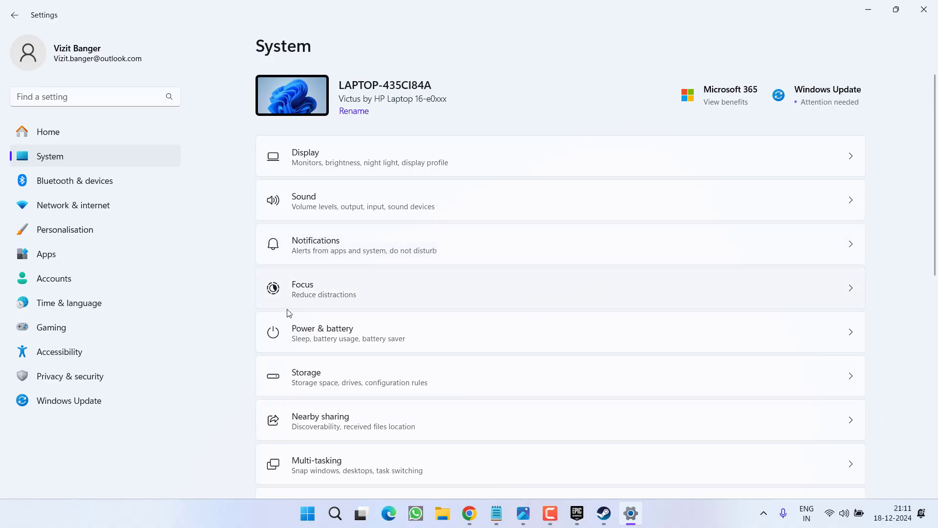
{"action": "left_click", "coordinate": [624, 346]}
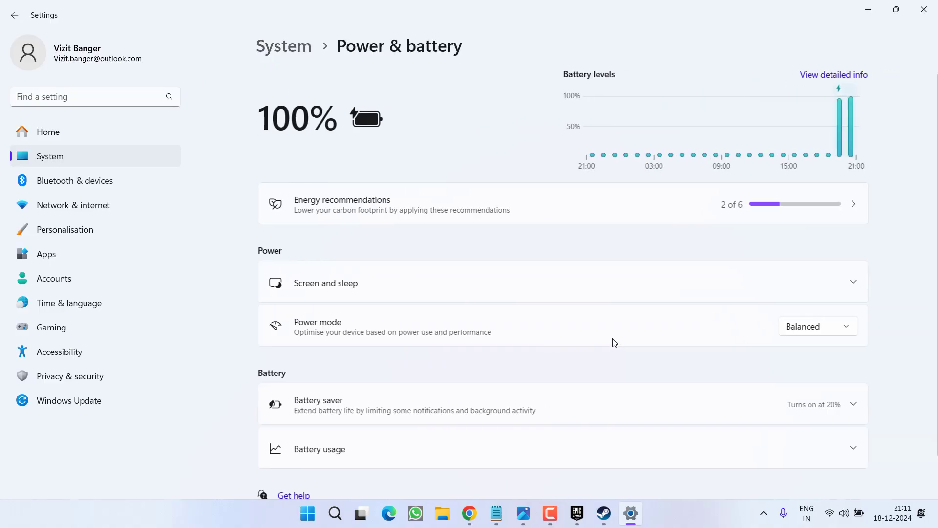
{"action": "scroll", "coordinate": [562, 309], "scroll_direction": "down", "scroll_amount": 3}
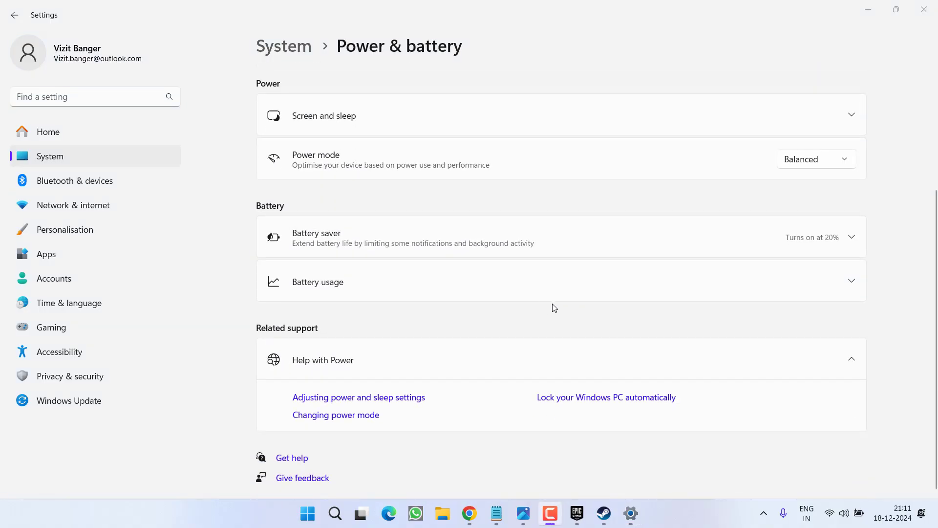
{"action": "left_click", "coordinate": [799, 167]}
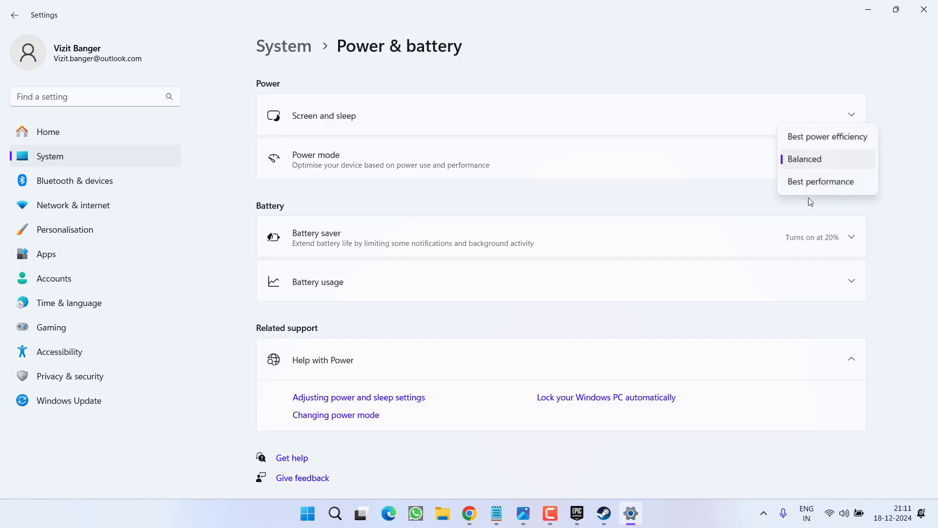
{"action": "left_click", "coordinate": [816, 182]}
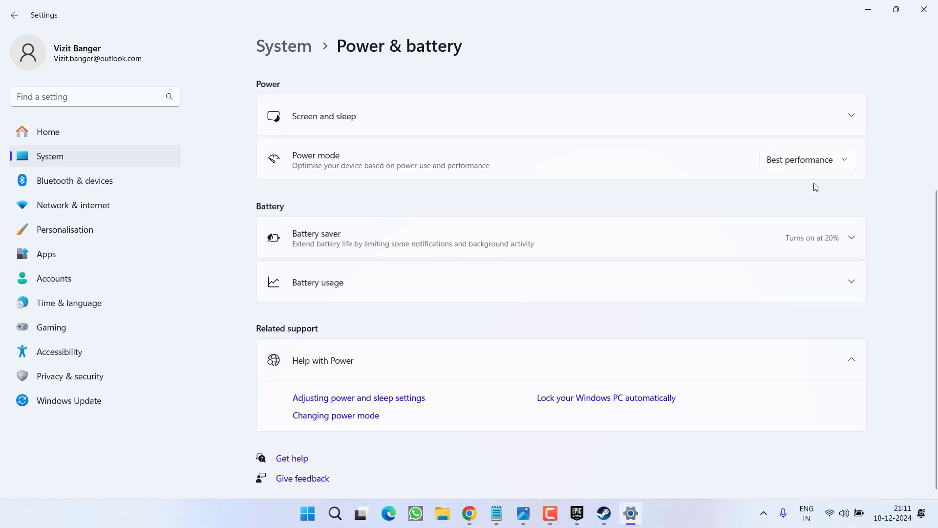
{"action": "left_click", "coordinate": [868, 9]}
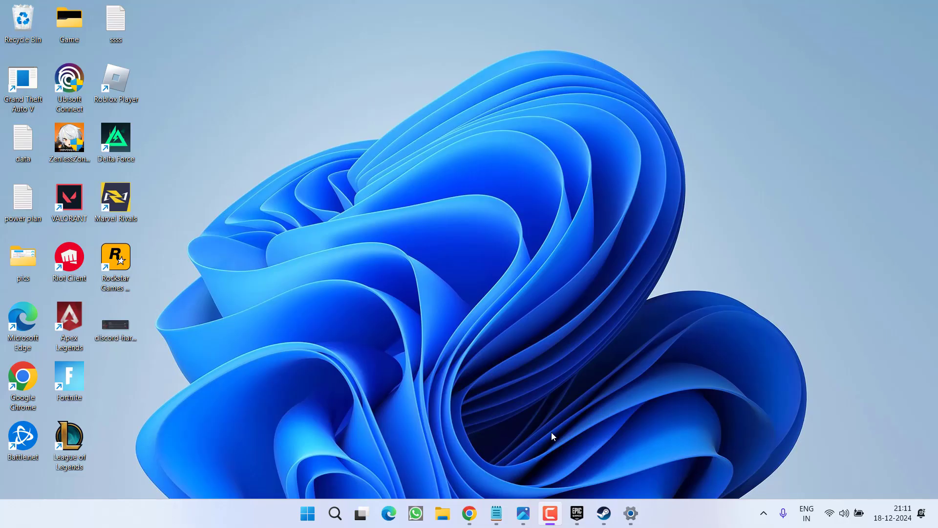
Open Marvel Rivals' install location from its Manage settings in Epic Games Launcher.
{"action": "left_click", "coordinate": [577, 513]}
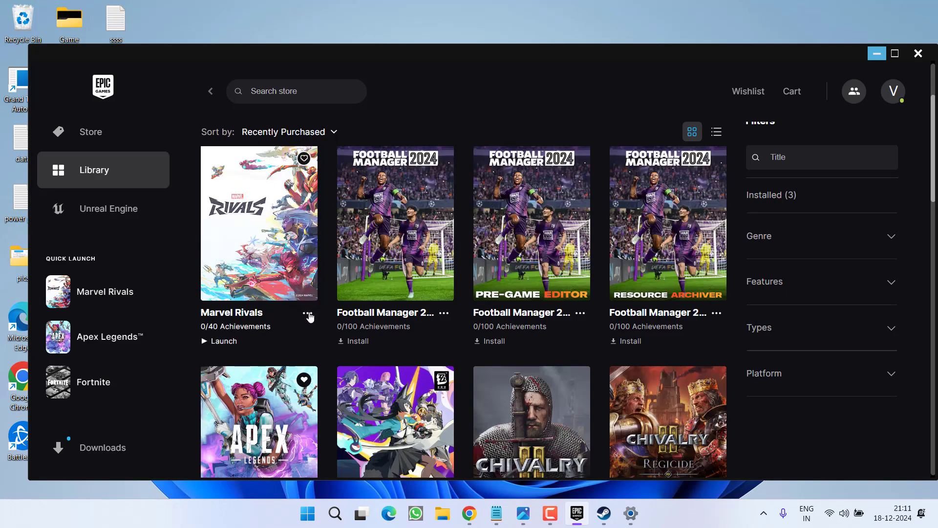
{"action": "left_click", "coordinate": [308, 315]}
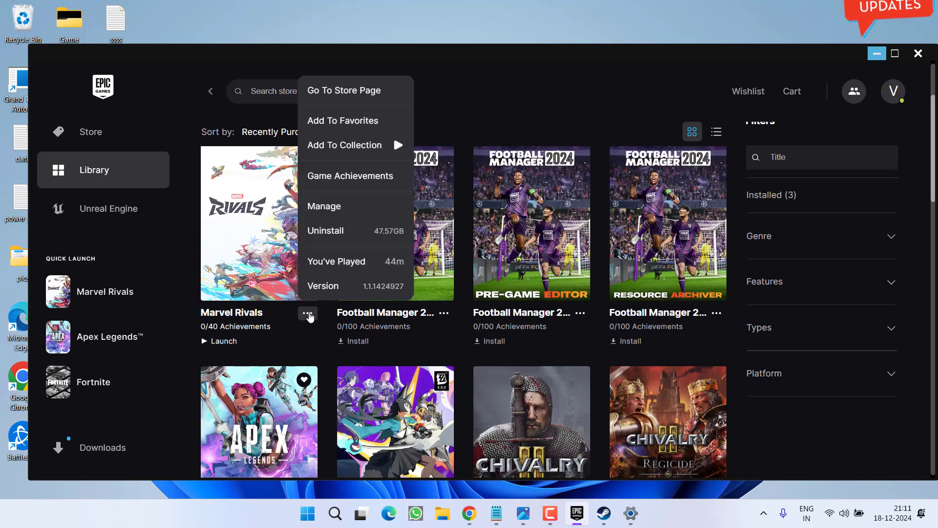
{"action": "left_click", "coordinate": [344, 206]}
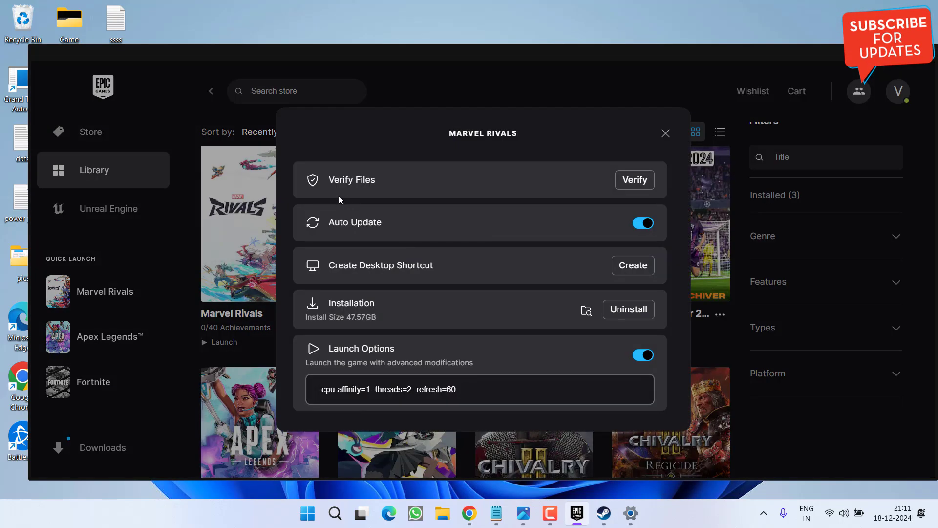
{"action": "left_click", "coordinate": [585, 311]}
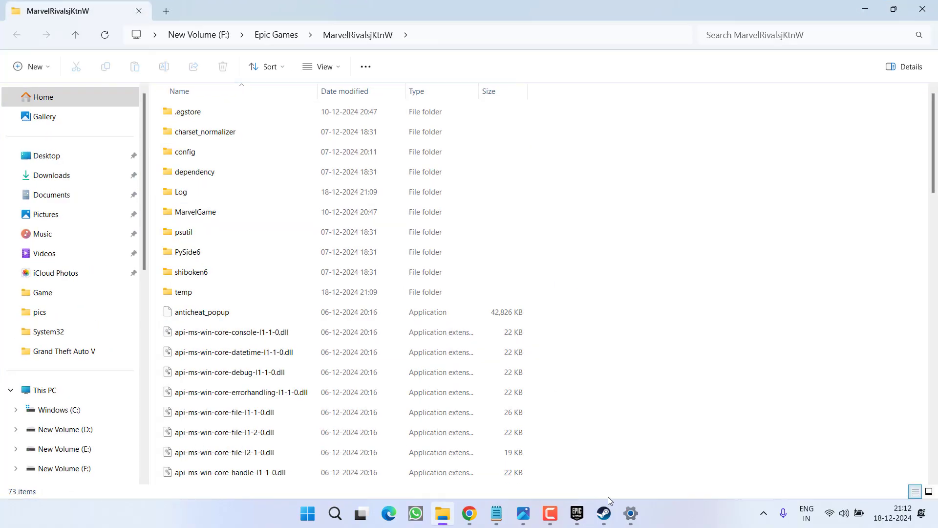
{"action": "left_click", "coordinate": [604, 513]}
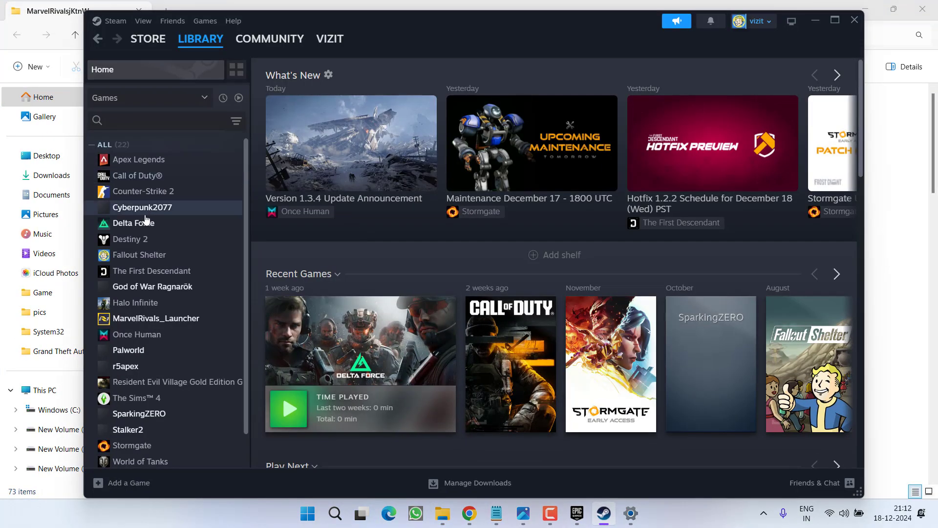
{"action": "right_click", "coordinate": [142, 226]}
{"action": "mouse_move", "coordinate": [176, 302]}
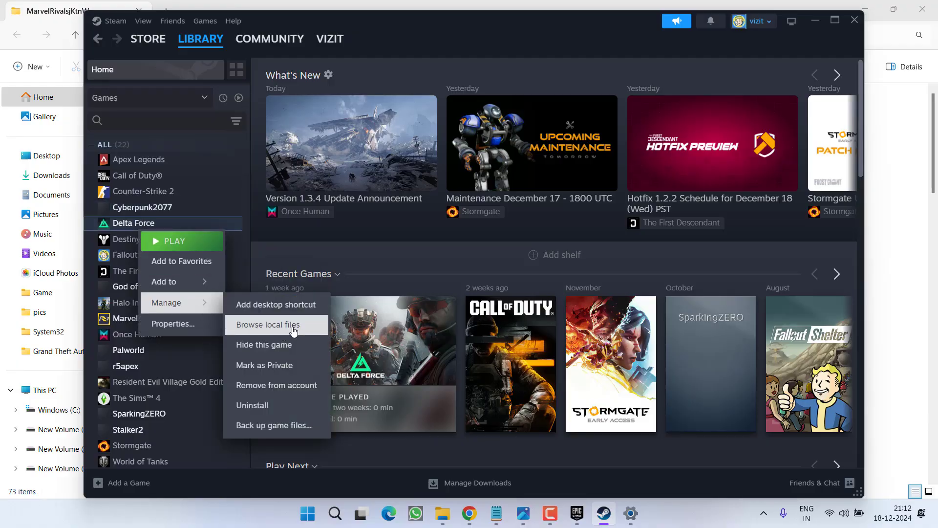
{"action": "left_click", "coordinate": [817, 25]}
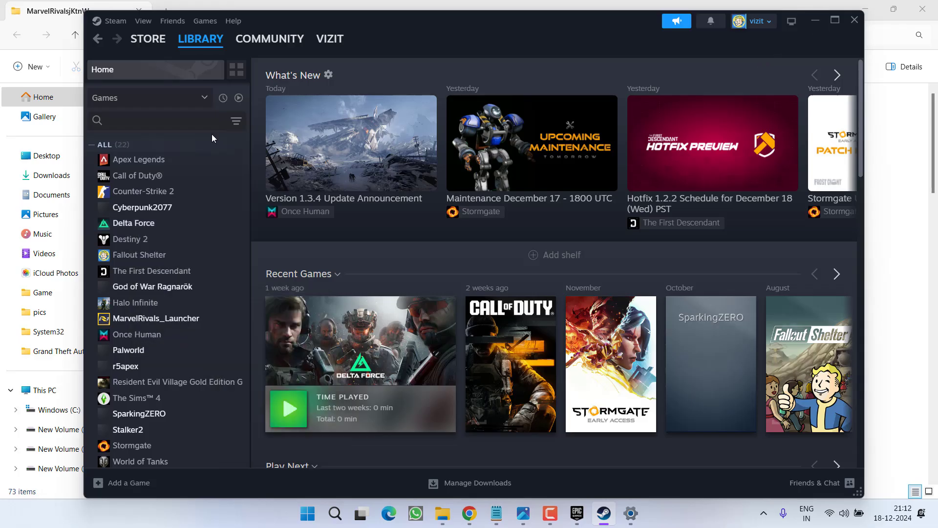
Open the Properties of MarvelRivals_Launcher in the game folder.
{"action": "left_click", "coordinate": [748, 7]}
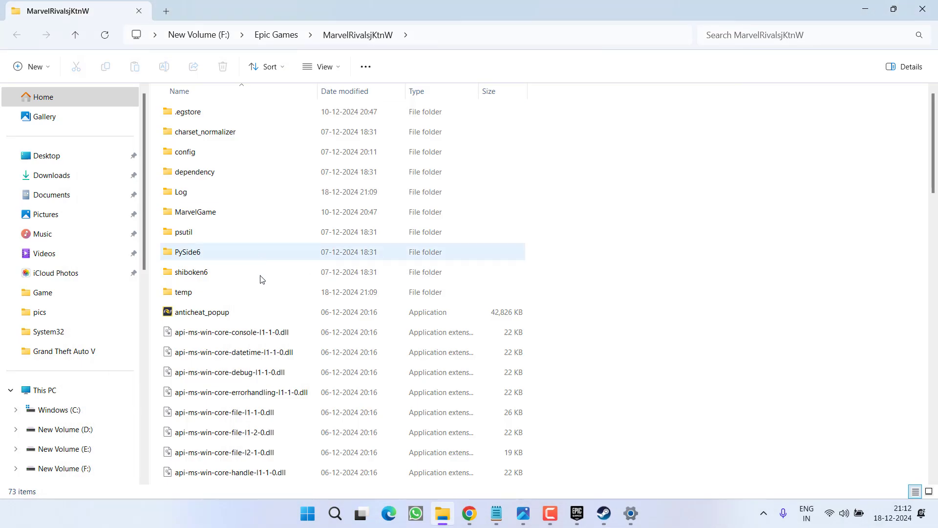
{"action": "left_click", "coordinate": [200, 333]}
{"action": "scroll", "coordinate": [248, 360], "scroll_direction": "down", "scroll_amount": 6}
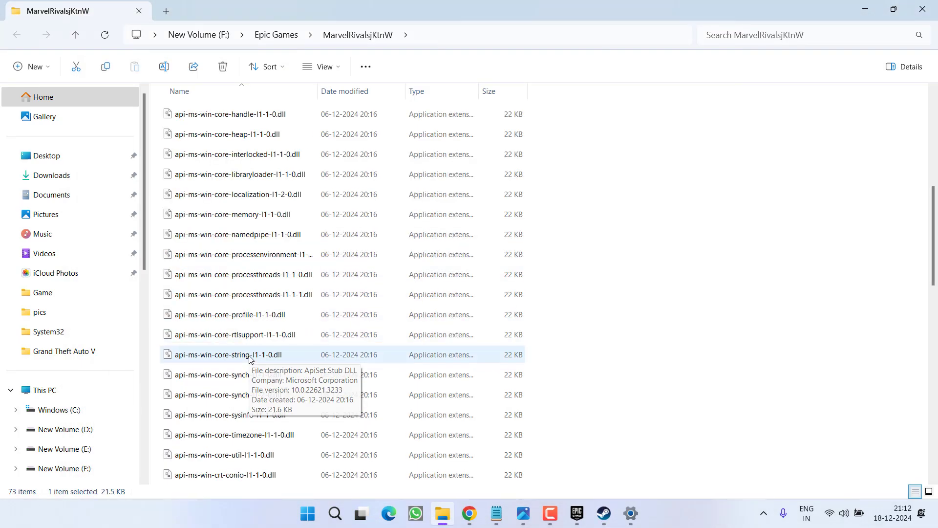
{"action": "scroll", "coordinate": [248, 360], "scroll_direction": "down", "scroll_amount": 7}
{"action": "scroll", "coordinate": [248, 360], "scroll_direction": "down", "scroll_amount": 4}
{"action": "left_click", "coordinate": [217, 242]}
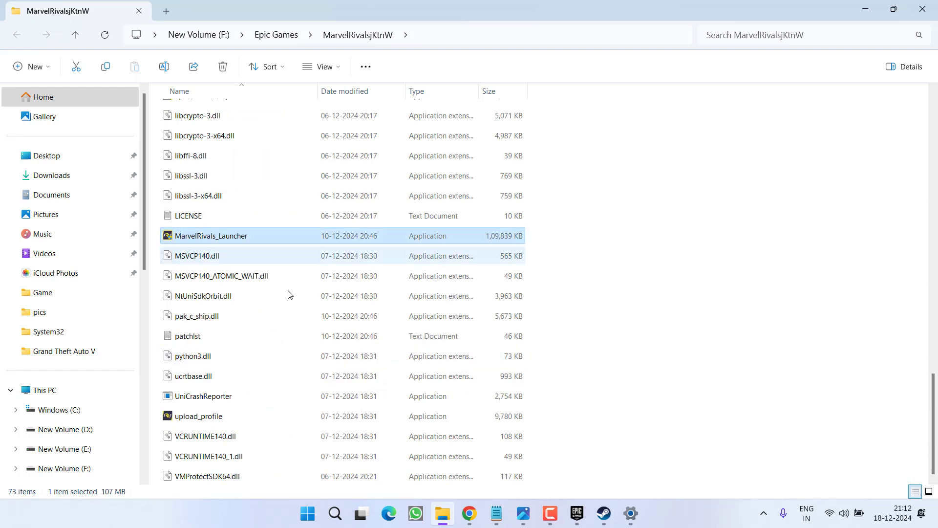
{"action": "right_click", "coordinate": [220, 239]}
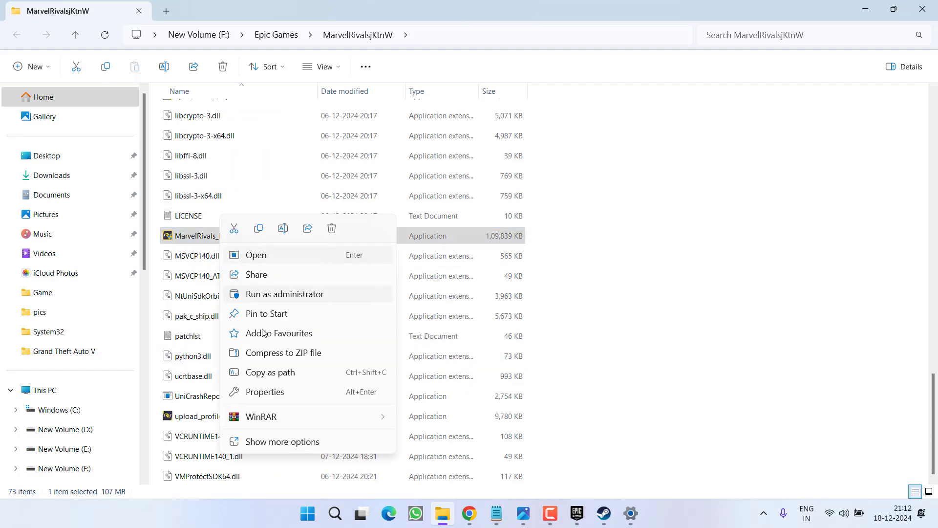
{"action": "left_click", "coordinate": [264, 391]}
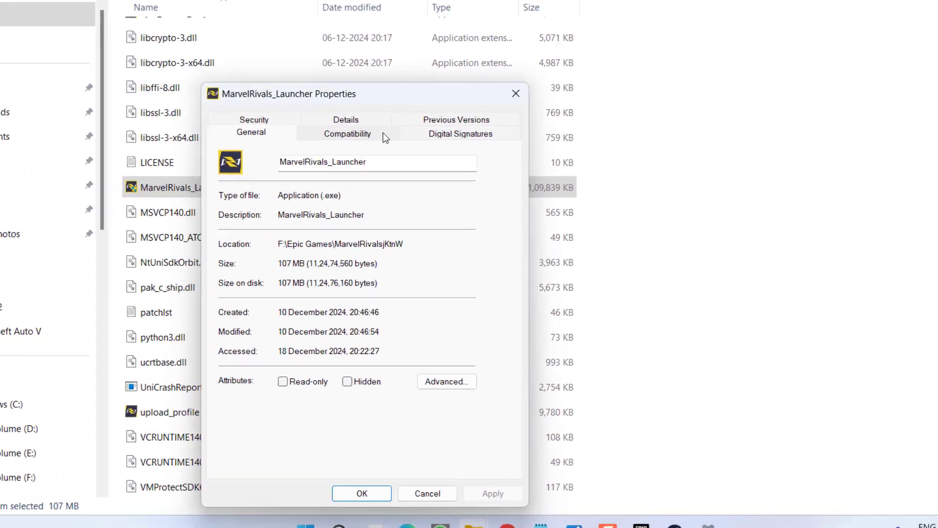
Apply Windows 8 compatibility mode to the launcher, then close the folder and Epic windows.
{"action": "left_click", "coordinate": [337, 196]}
{"action": "left_click", "coordinate": [266, 213]}
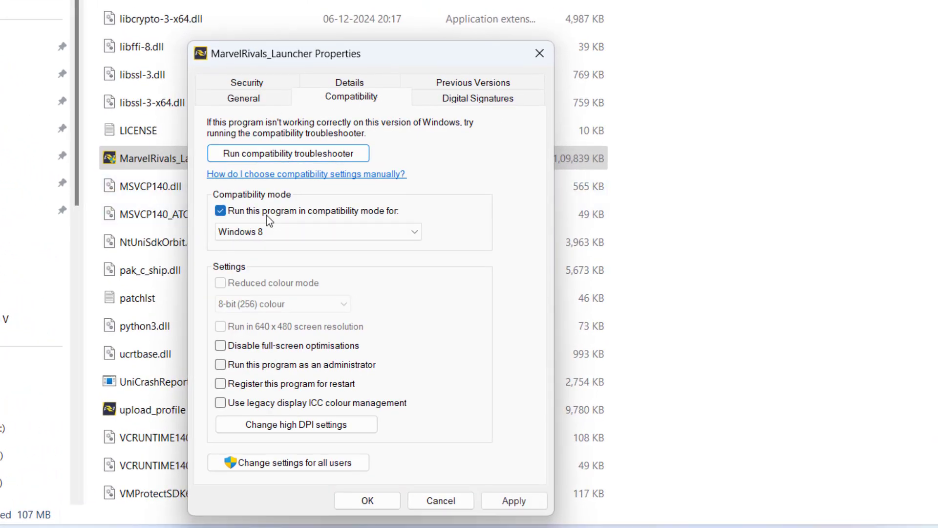
{"action": "left_click", "coordinate": [327, 235]}
{"action": "left_click", "coordinate": [221, 290]}
{"action": "left_click", "coordinate": [511, 503]}
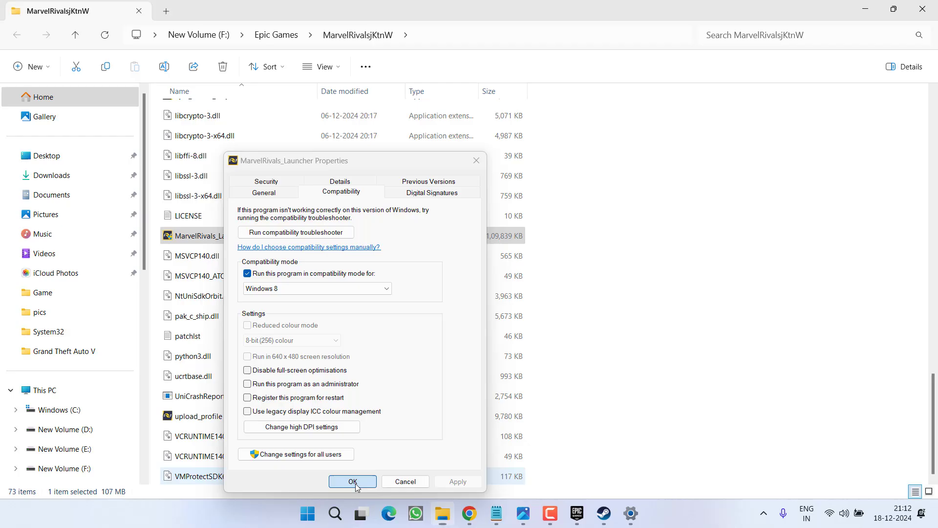
{"action": "left_click", "coordinate": [352, 482]}
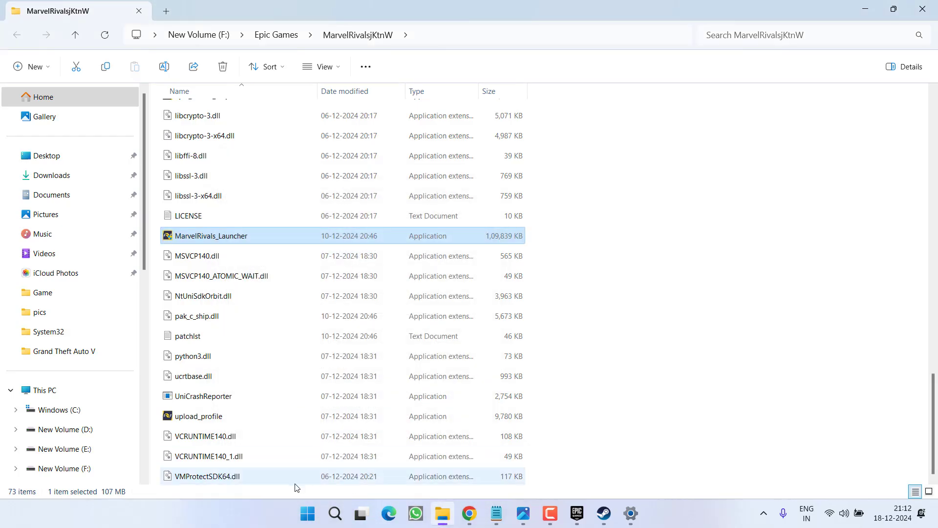
{"action": "left_click", "coordinate": [922, 9]}
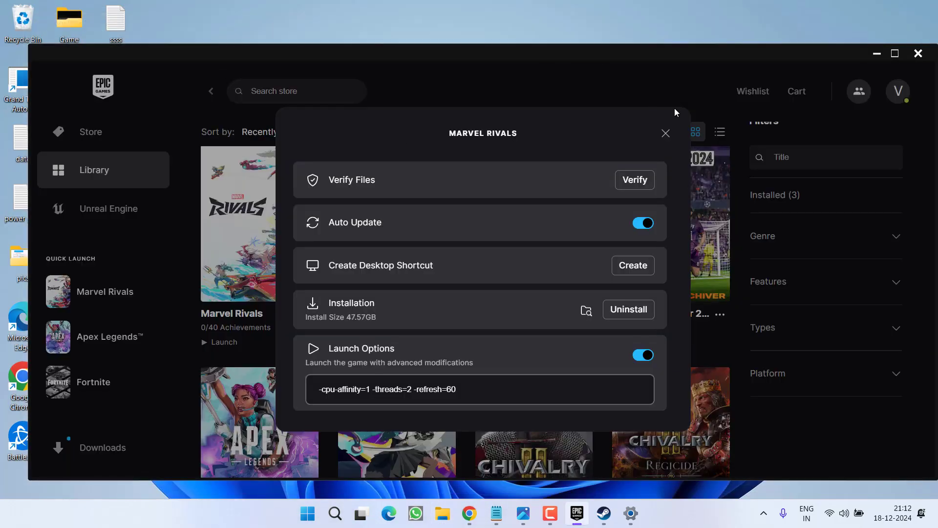
{"action": "left_click", "coordinate": [665, 133]}
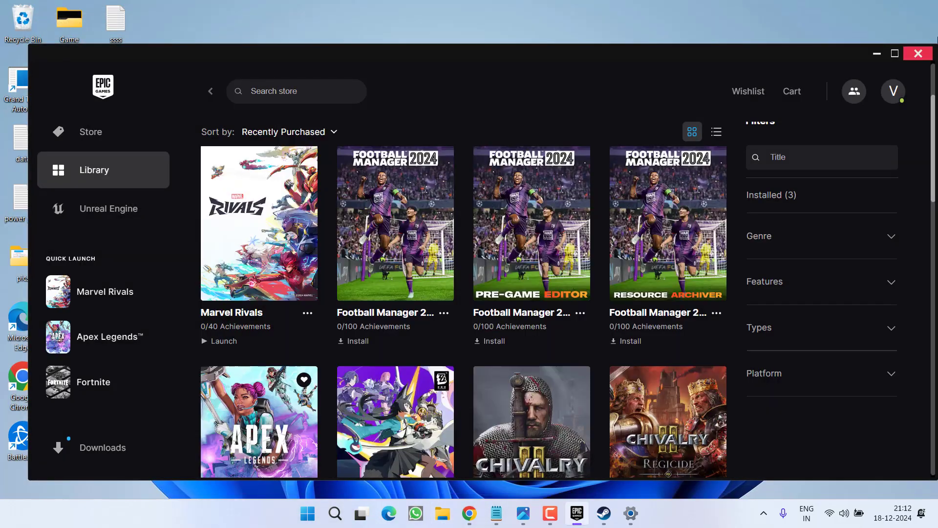
{"action": "left_click", "coordinate": [877, 53]}
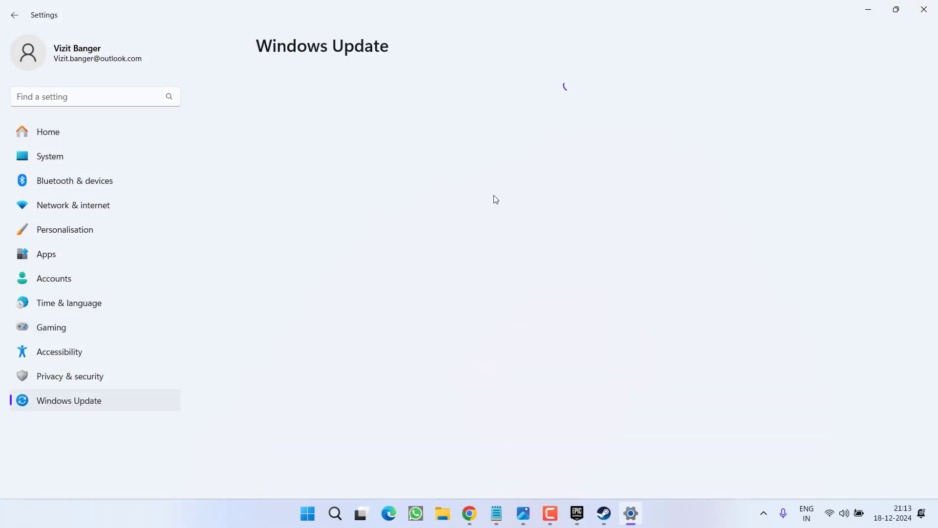
Tick the HP Inc. firmware 15.22.0.0 driver under Optional updates, then close Settings.
{"action": "scroll", "coordinate": [391, 226], "scroll_direction": "down", "scroll_amount": 10}
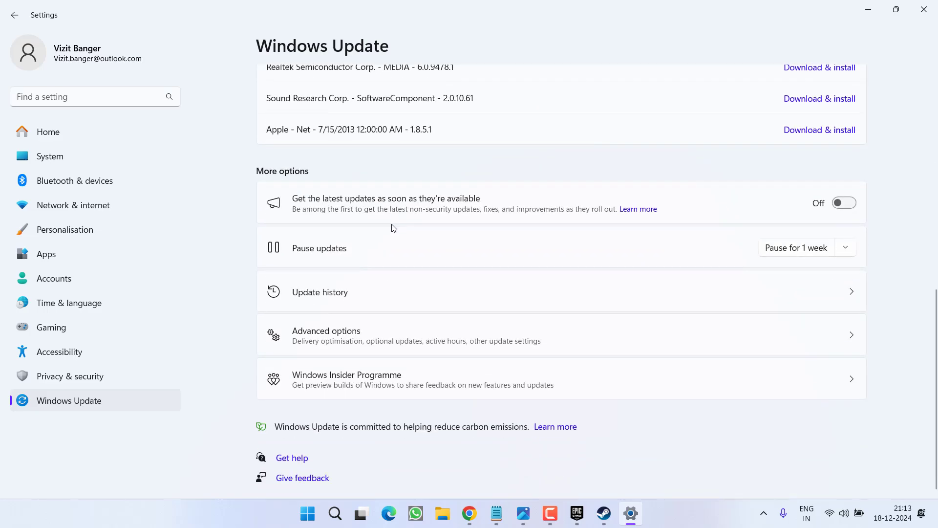
{"action": "left_click", "coordinate": [335, 336]}
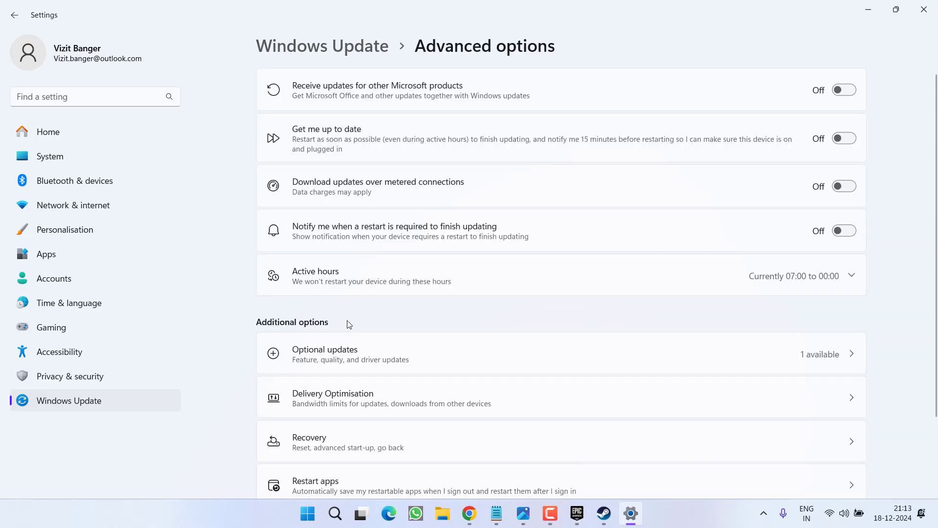
{"action": "left_click", "coordinate": [289, 360]}
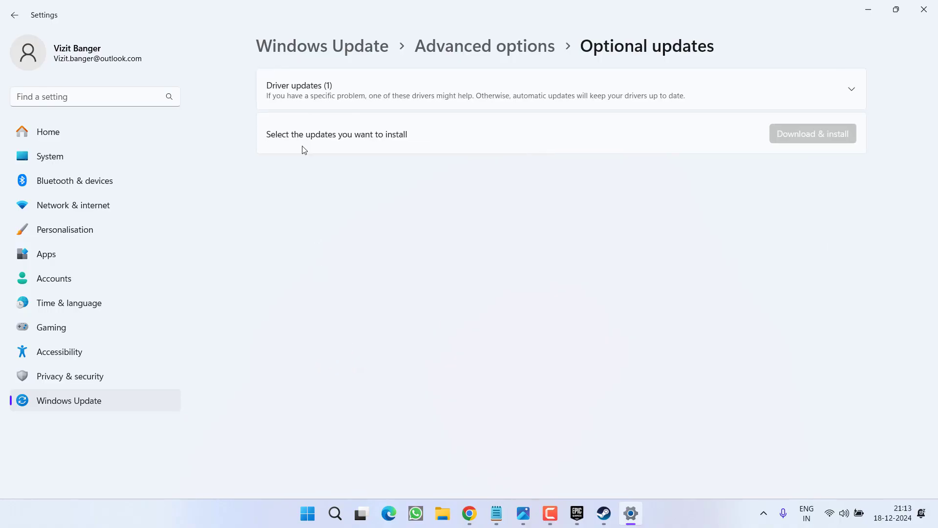
{"action": "left_click", "coordinate": [366, 94]}
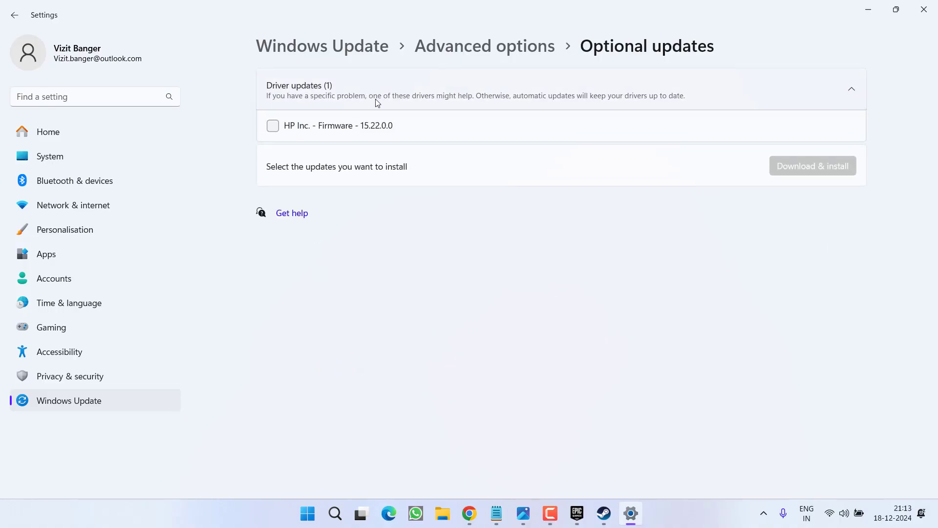
{"action": "left_click", "coordinate": [327, 131]}
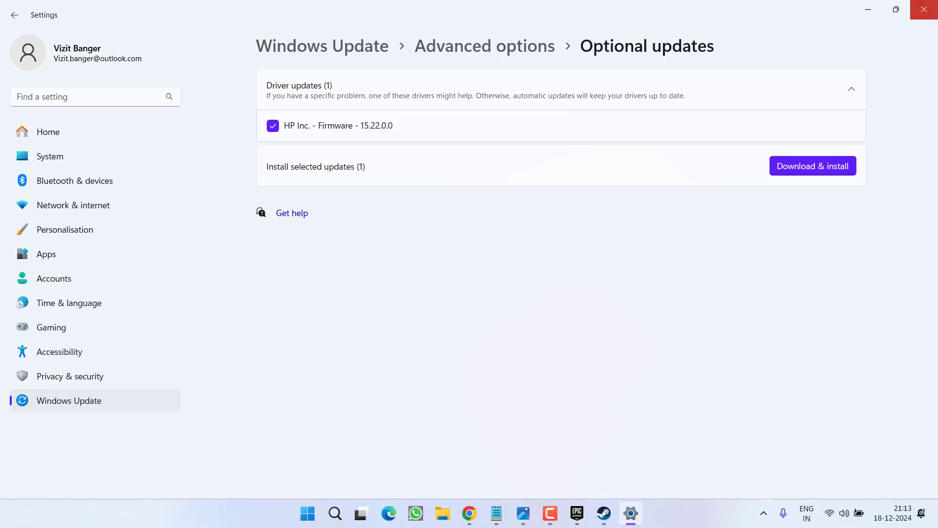
{"action": "left_click", "coordinate": [924, 10]}
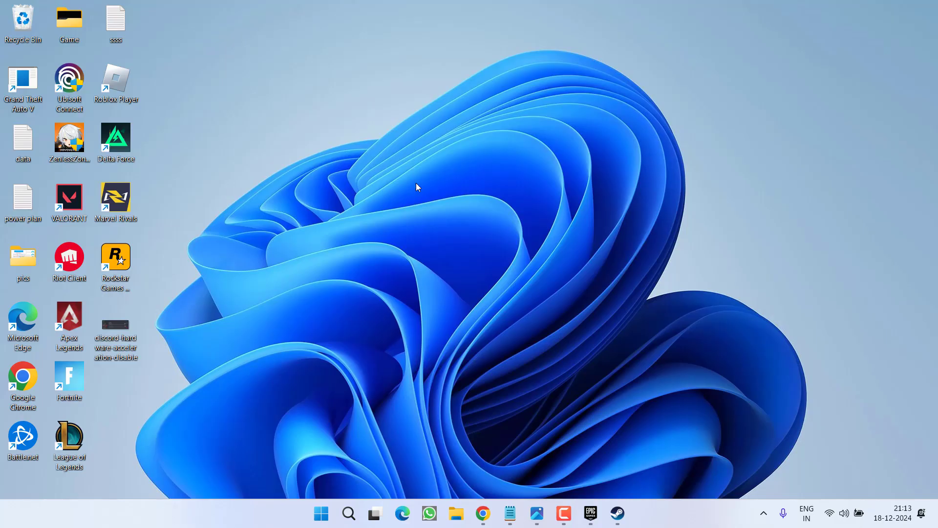
{"action": "left_click", "coordinate": [482, 512]}
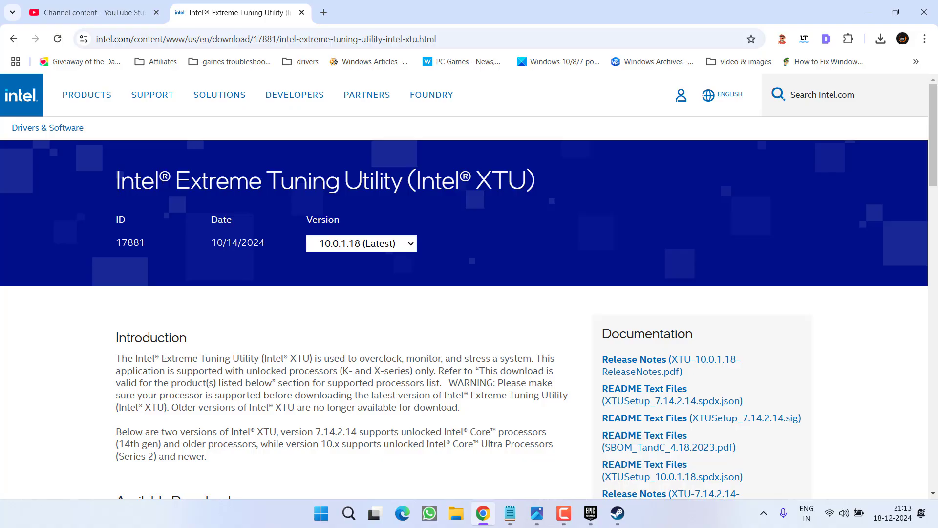
{"action": "scroll", "coordinate": [274, 272], "scroll_direction": "down", "scroll_amount": 6}
{"action": "scroll", "coordinate": [277, 277], "scroll_direction": "down", "scroll_amount": 1}
{"action": "scroll", "coordinate": [202, 194], "scroll_direction": "up", "scroll_amount": 1}
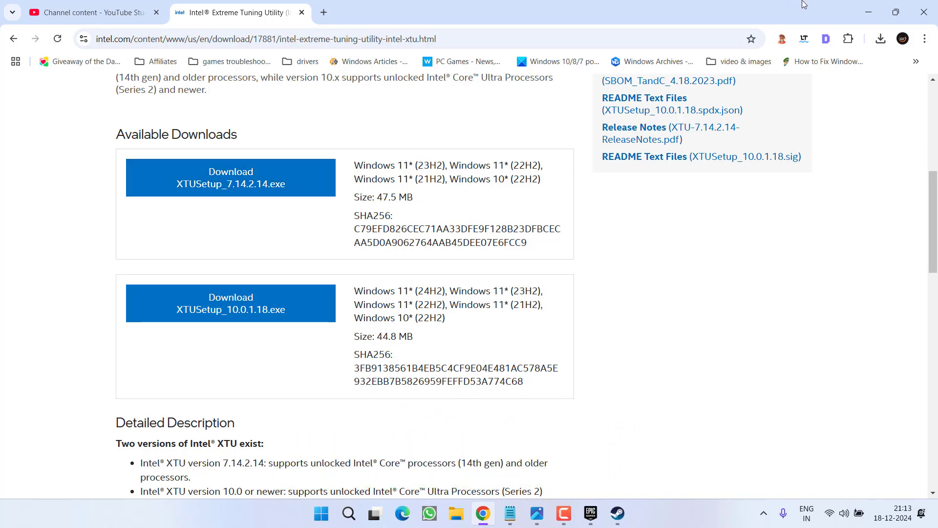
Minimize Chrome and restore the cpu.png Intel XTU screenshot in Photos.
{"action": "left_click", "coordinate": [868, 12]}
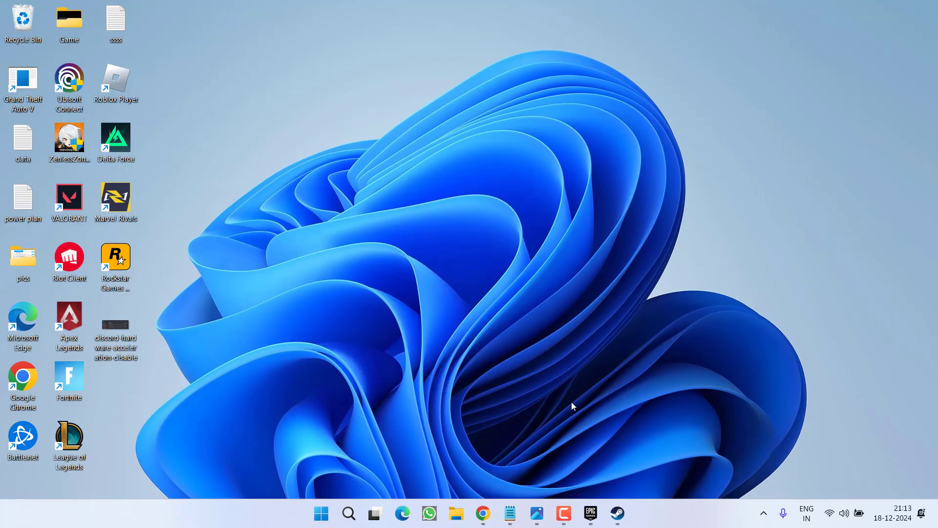
{"action": "left_click", "coordinate": [537, 513]}
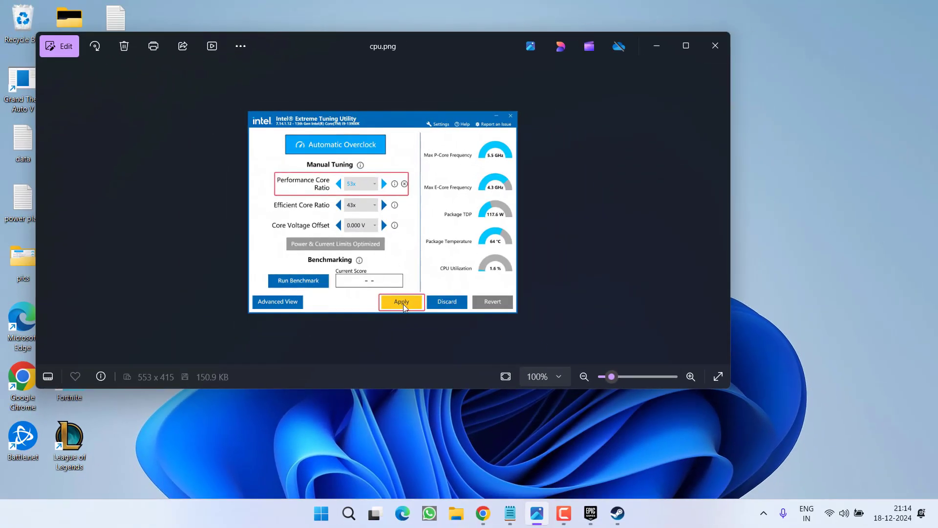
Close the cpu.png image in Photos, leaving an empty Windows 11 desktop.
{"action": "left_click", "coordinate": [710, 50]}
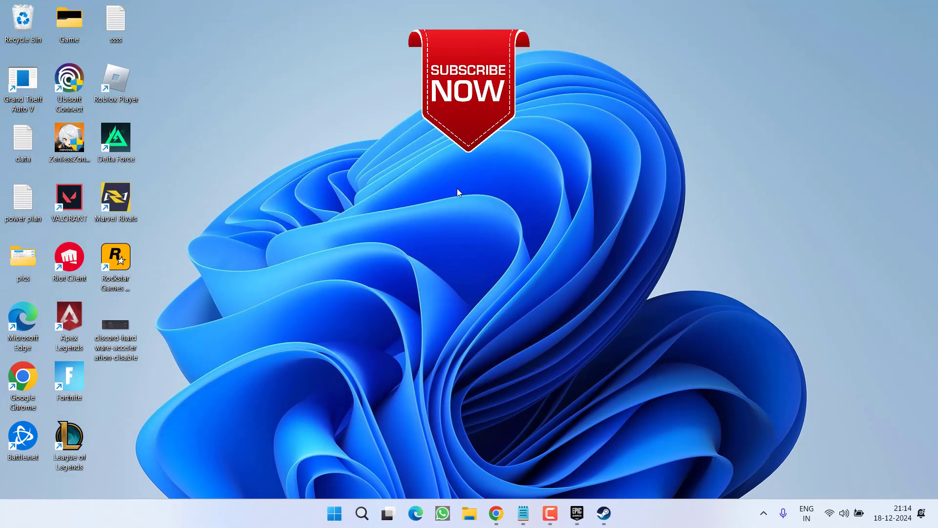